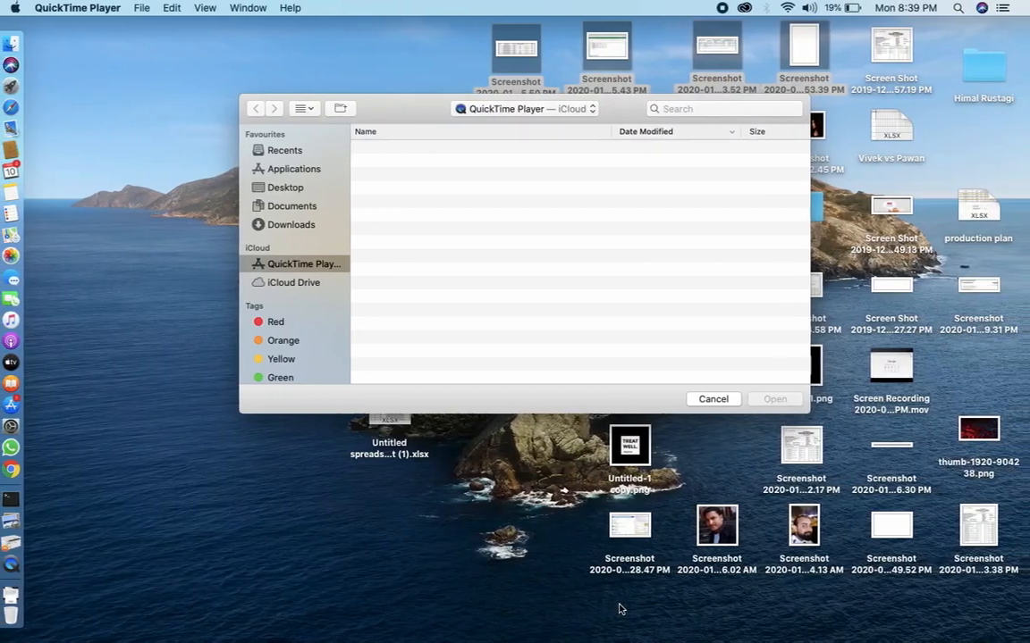
Cancel the QuickTime Open dialog, leaving the Chrome new tab showing
left_click(720, 401)
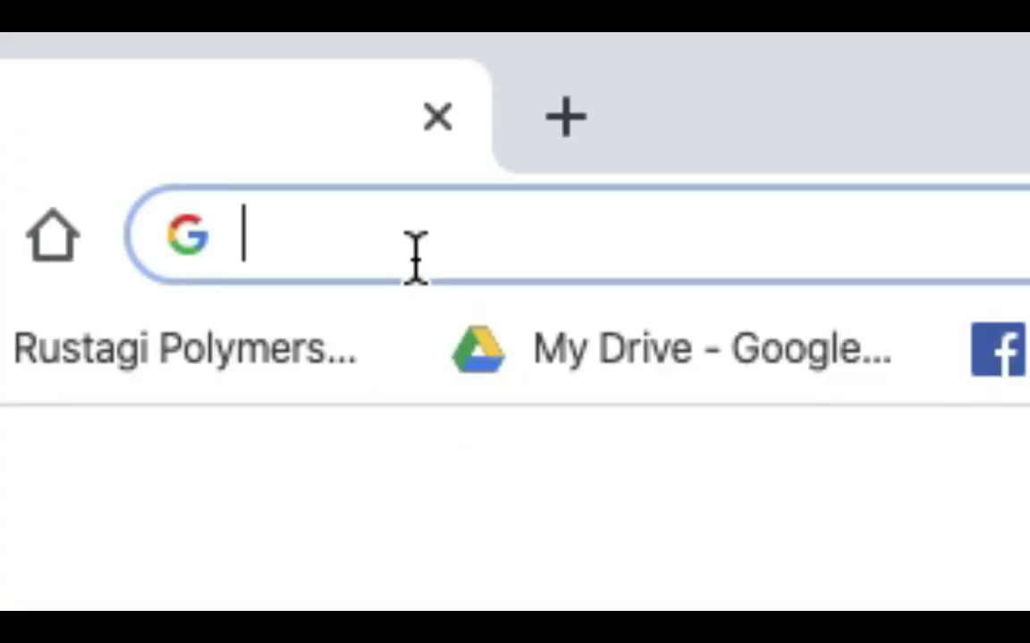
type("li")
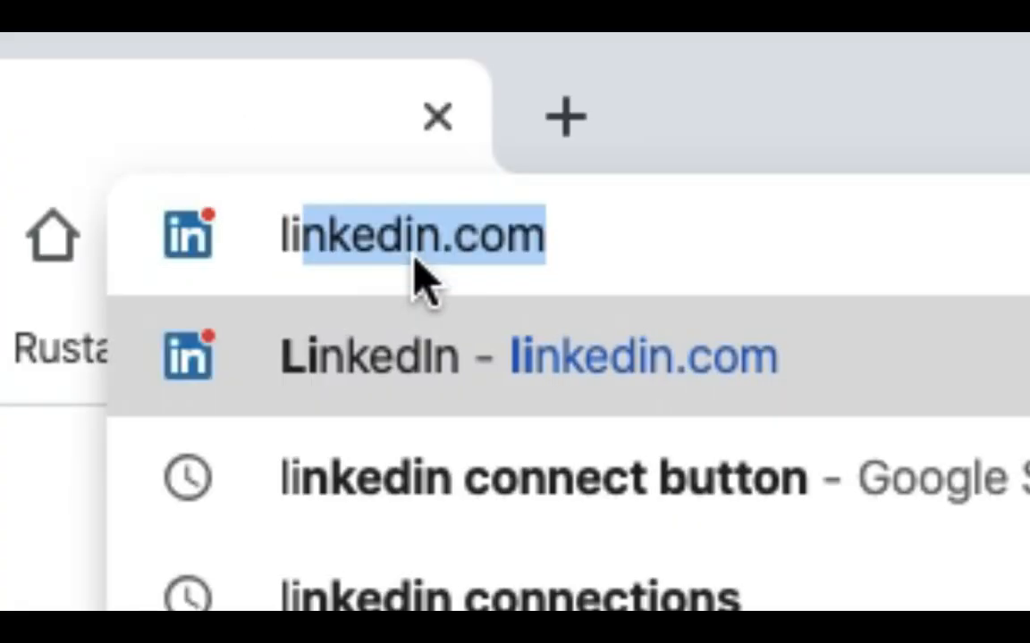
type("nke")
Go to linkedin.com, visit your own profile and view your connections list
key("Return")
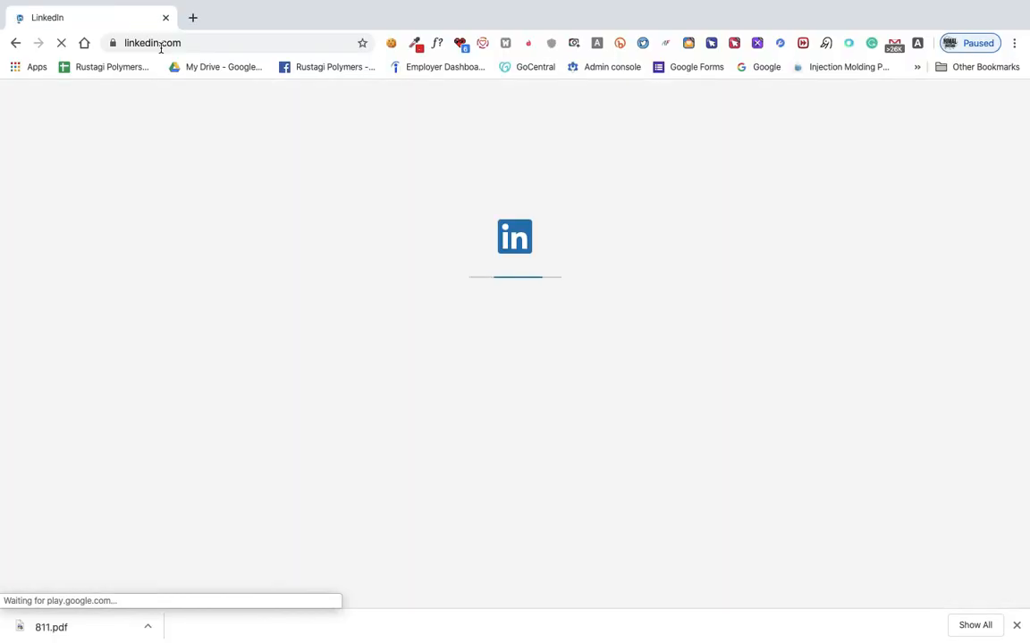
left_click(759, 99)
left_click(696, 188)
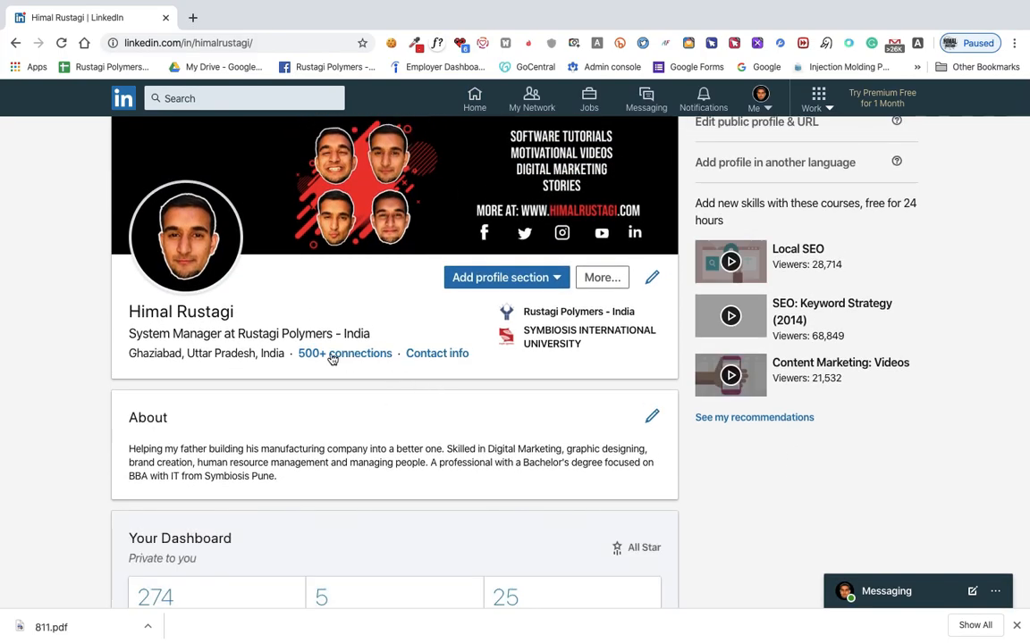
left_click(332, 357)
Go to My Network and see all suggested Industry leaders in India
left_click(758, 103)
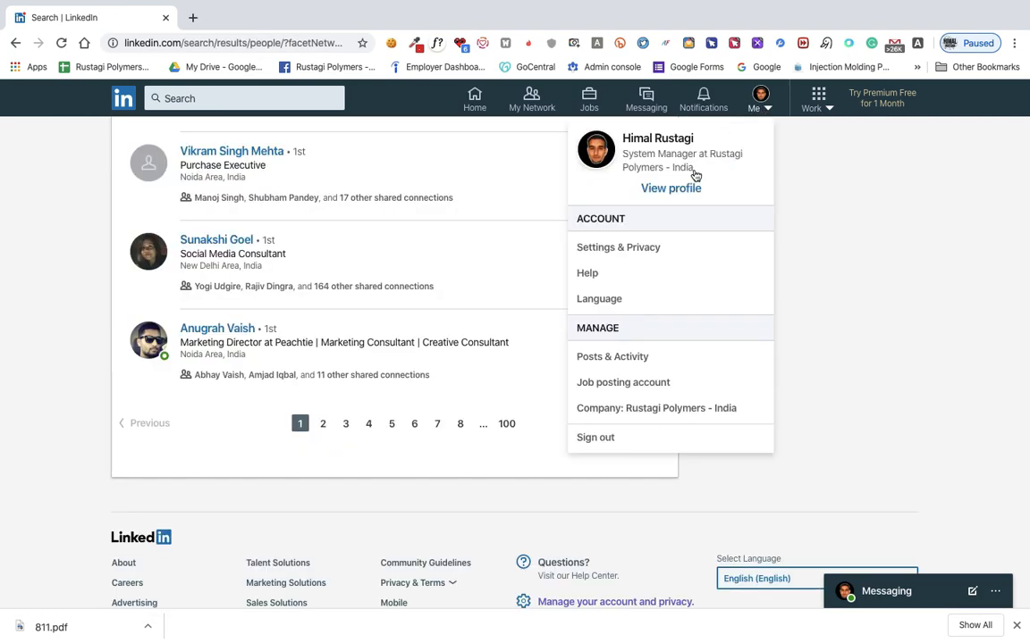
left_click(532, 107)
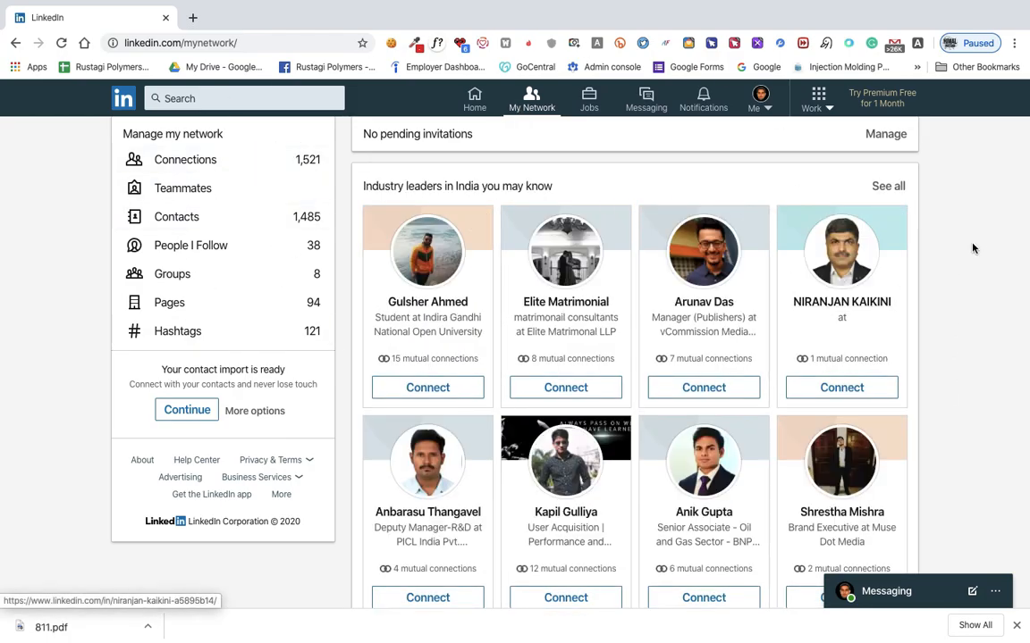
scroll(985, 306, "down", 1)
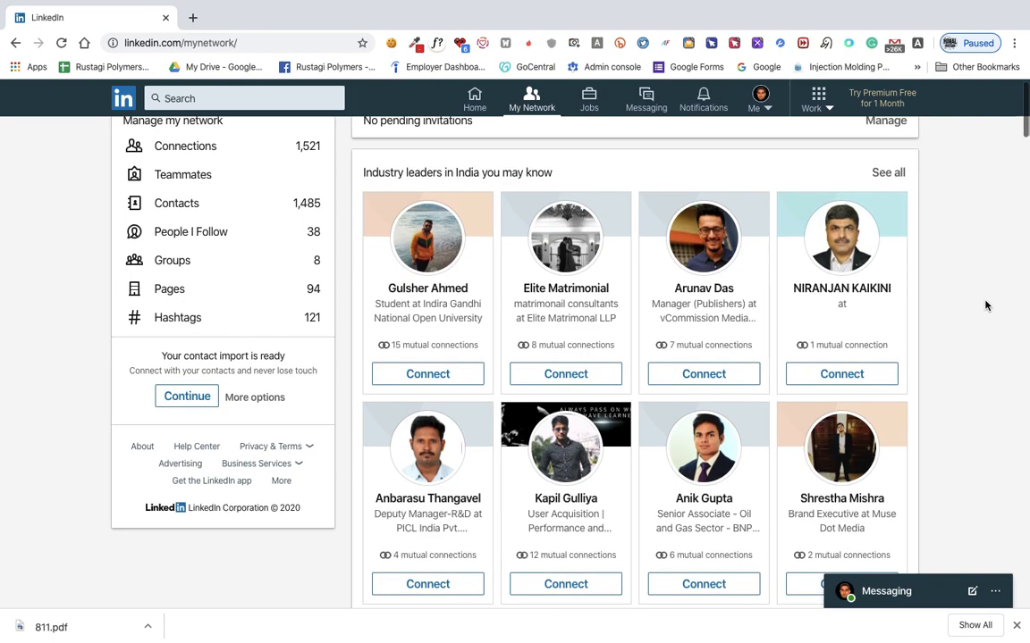
left_click(891, 176)
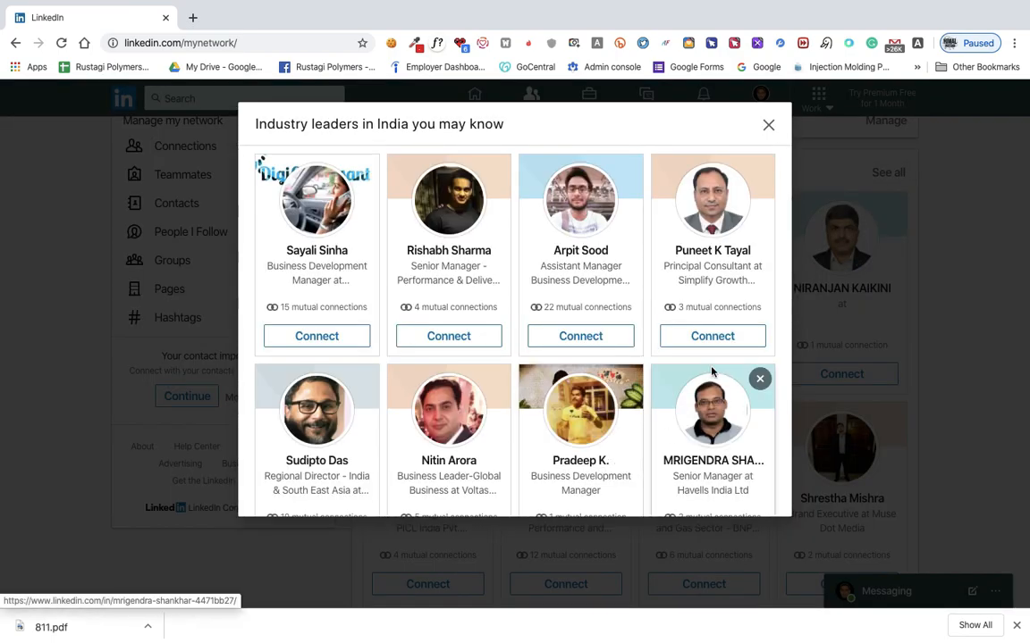
scroll(713, 373, "down", 2)
scroll(713, 373, "up", 2)
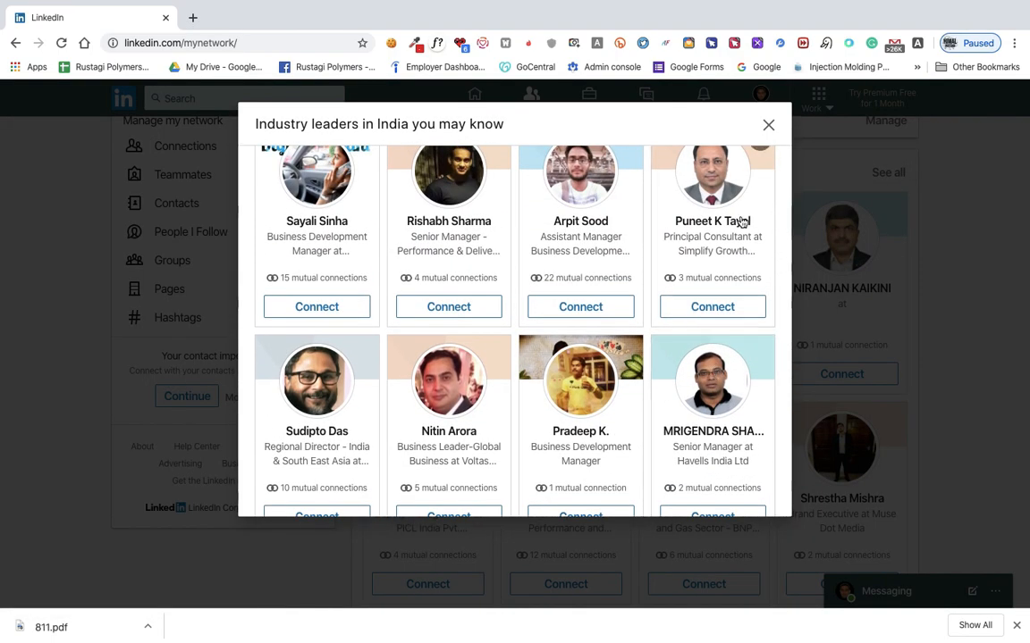
Inspect the suggestions dialog to bring up DevTools, then start a new browser tab
right_click(785, 259)
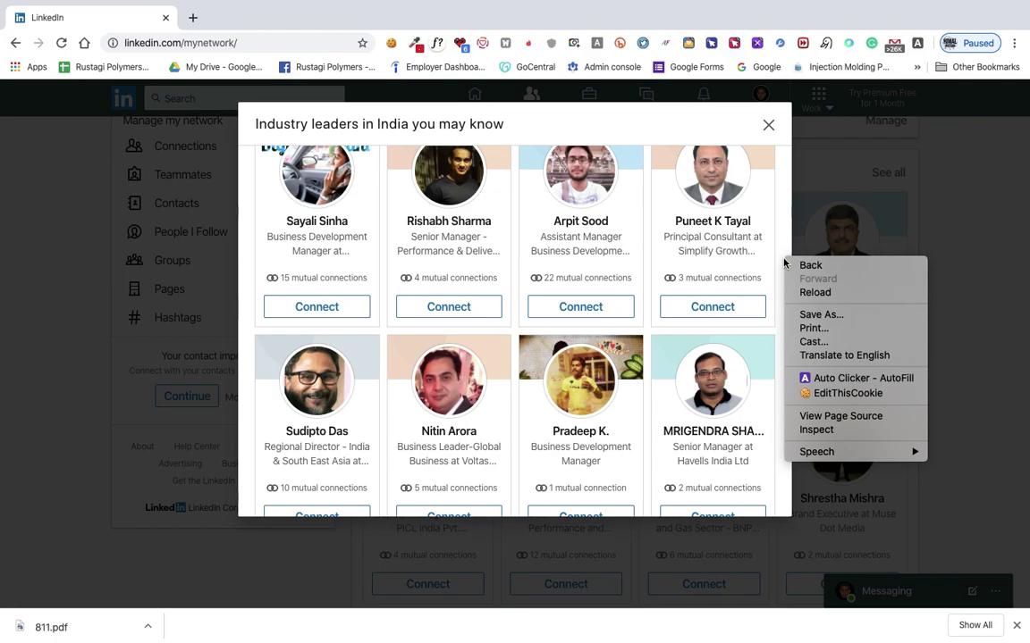
left_click(817, 433)
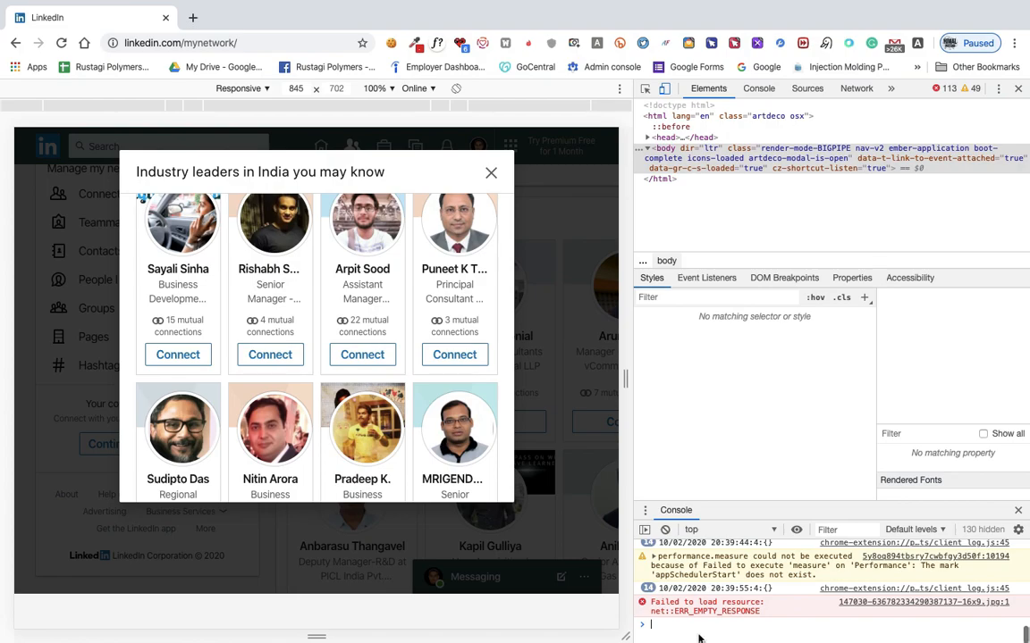
left_click(193, 18)
type("medium")
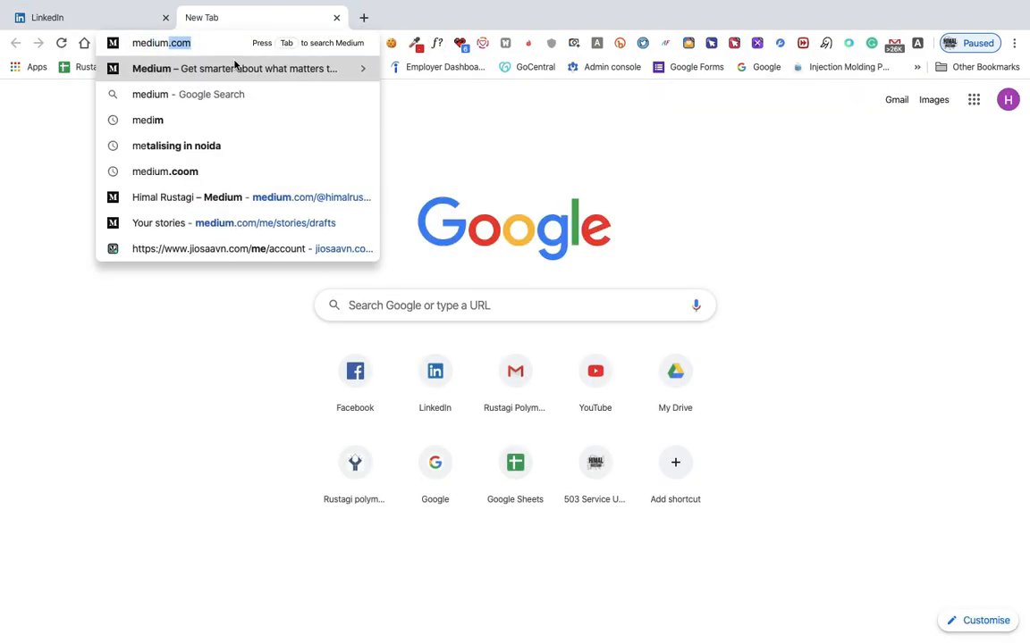
Go to medium.com and navigate to your Medium profile
key("Return")
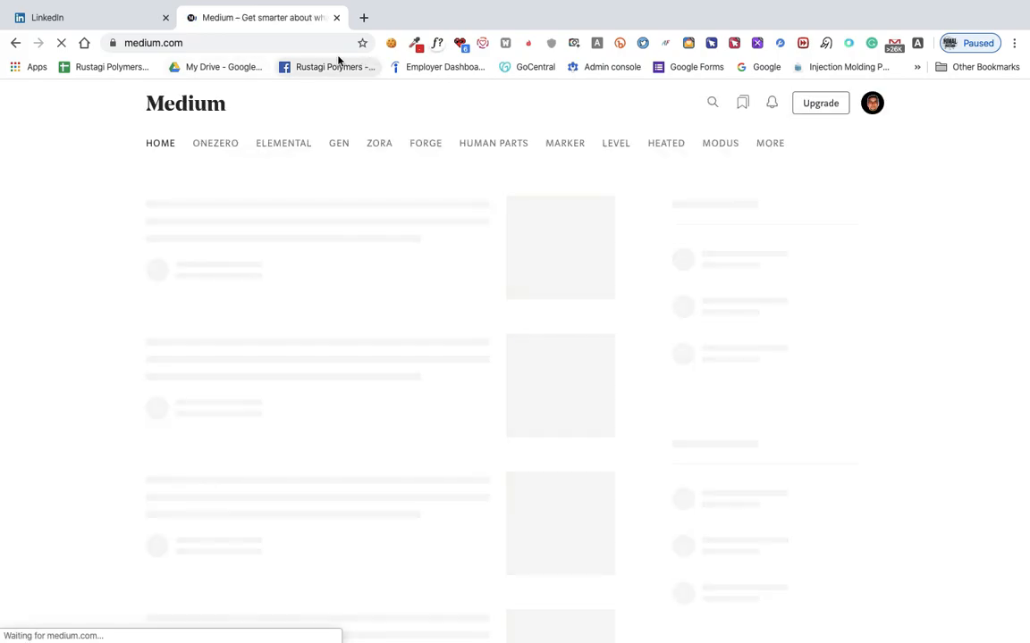
left_click(872, 103)
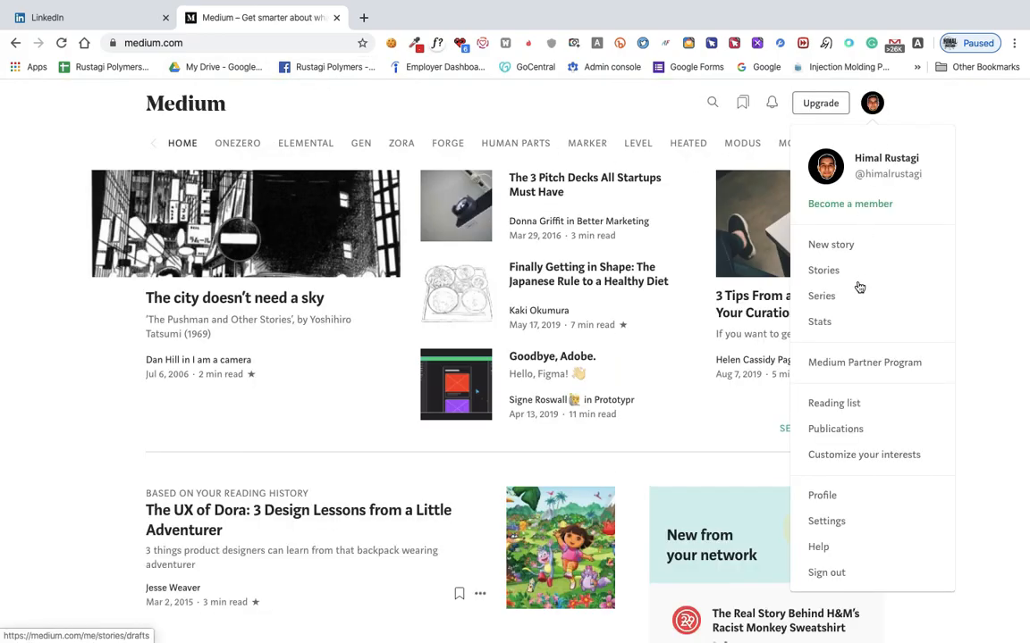
left_click(821, 495)
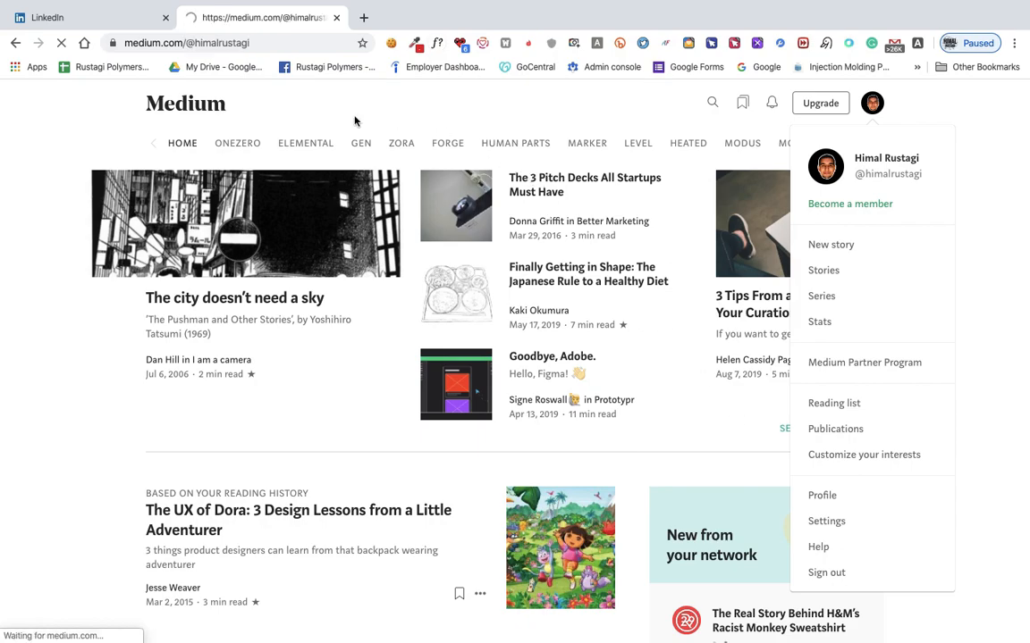
scroll(438, 289, "down", 2)
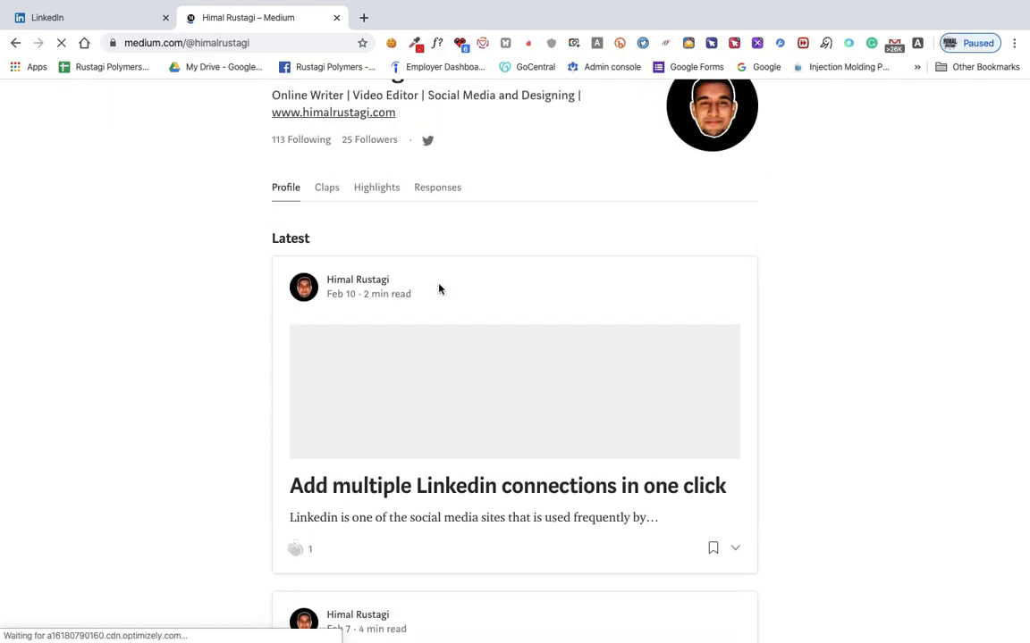
scroll(439, 288, "down", 2)
scroll(438, 289, "down", 3)
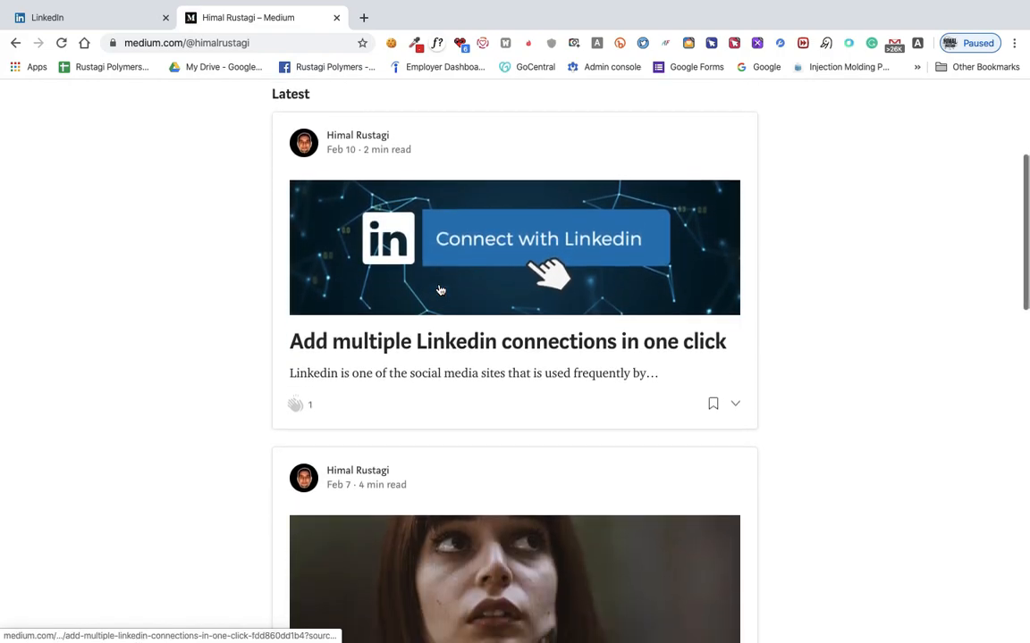
Read the article 'Add multiple Linkedin connections in one click' and enlarge its header image
left_click(442, 345)
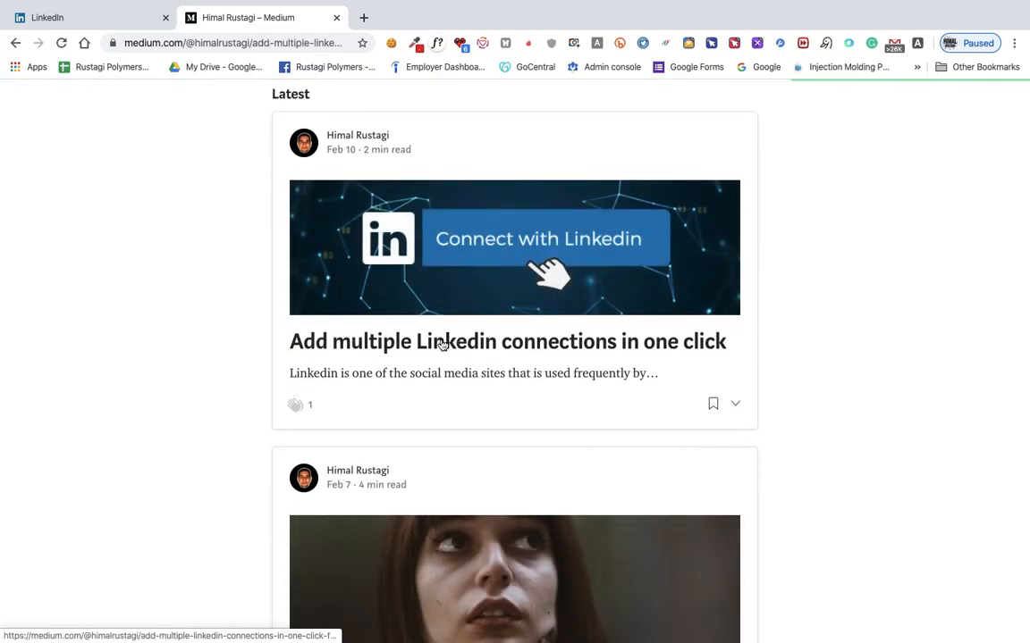
scroll(456, 399, "down", 2)
scroll(456, 400, "down", 5)
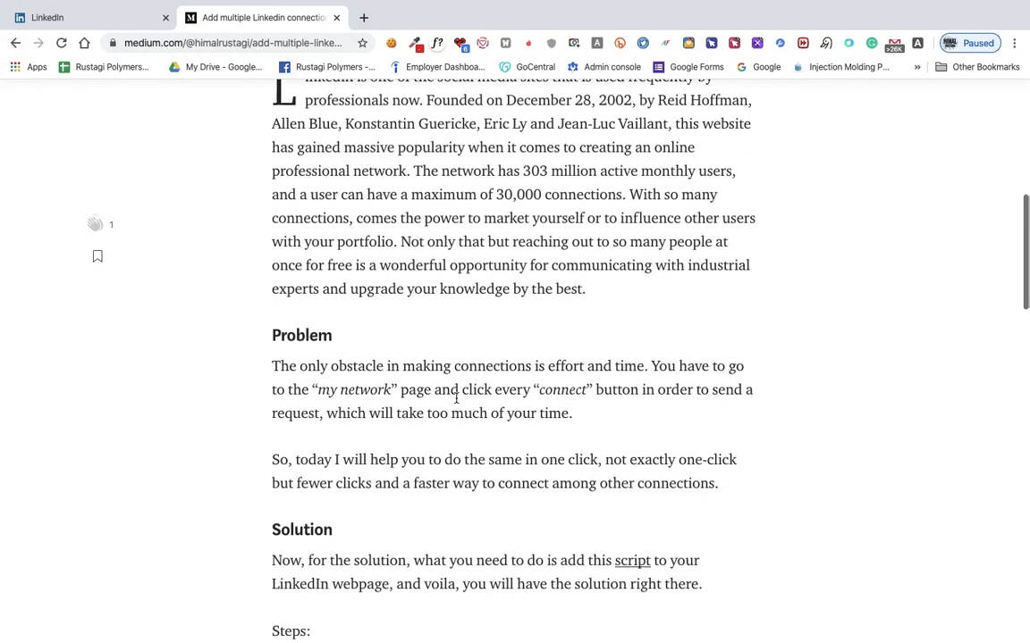
scroll(456, 399, "down", 3)
scroll(455, 400, "up", 2)
scroll(455, 402, "up", 5)
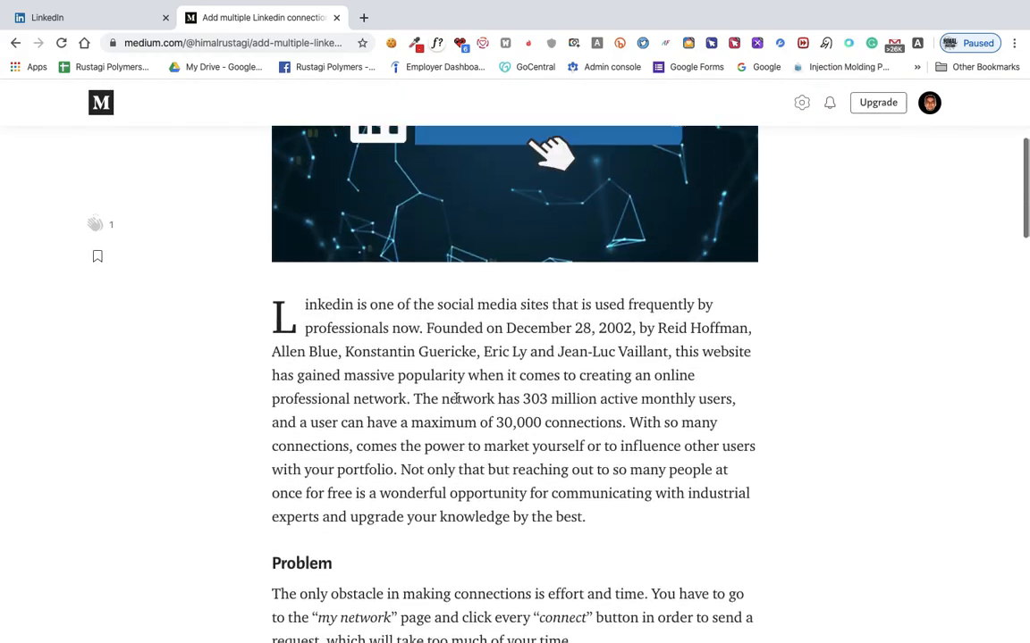
scroll(456, 402, "up", 3)
left_click(513, 257)
scroll(512, 257, "down", 2)
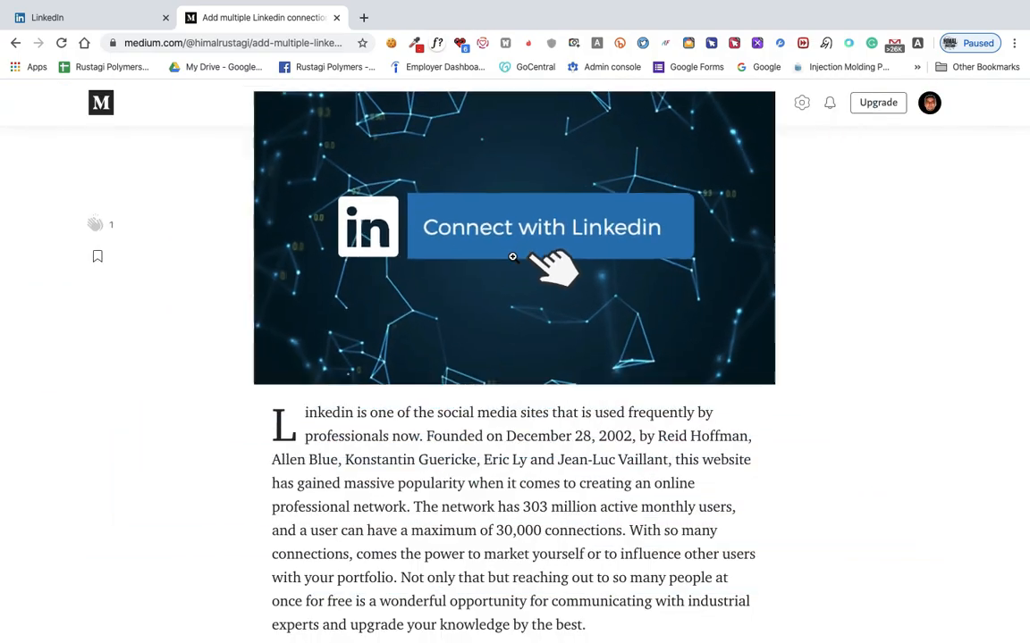
scroll(528, 357, "down", 5)
scroll(533, 377, "down", 5)
scroll(533, 376, "down", 5)
scroll(535, 382, "down", 2)
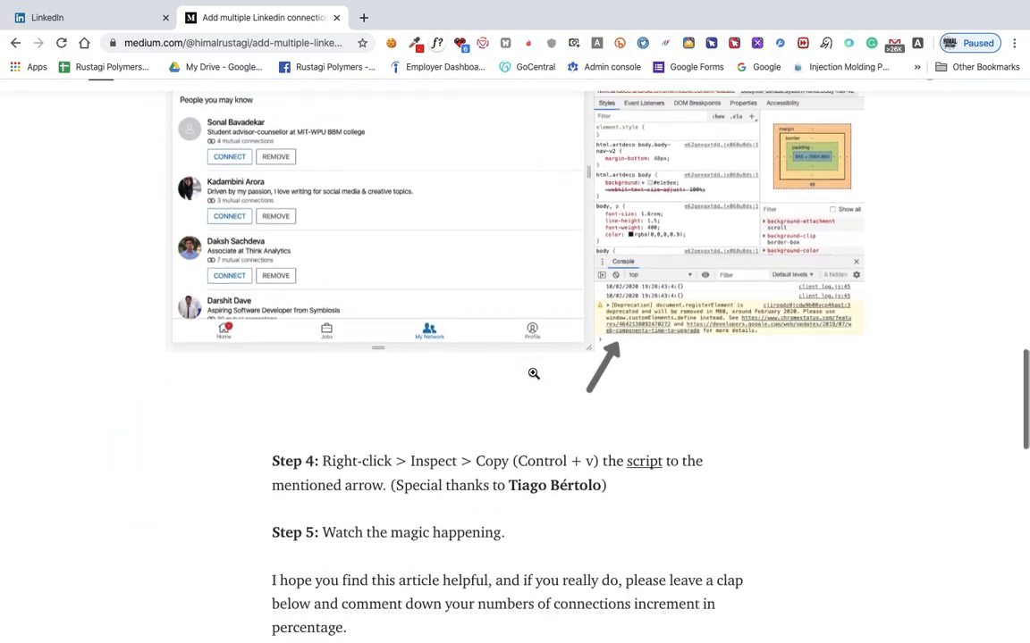
scroll(536, 387, "down", 2)
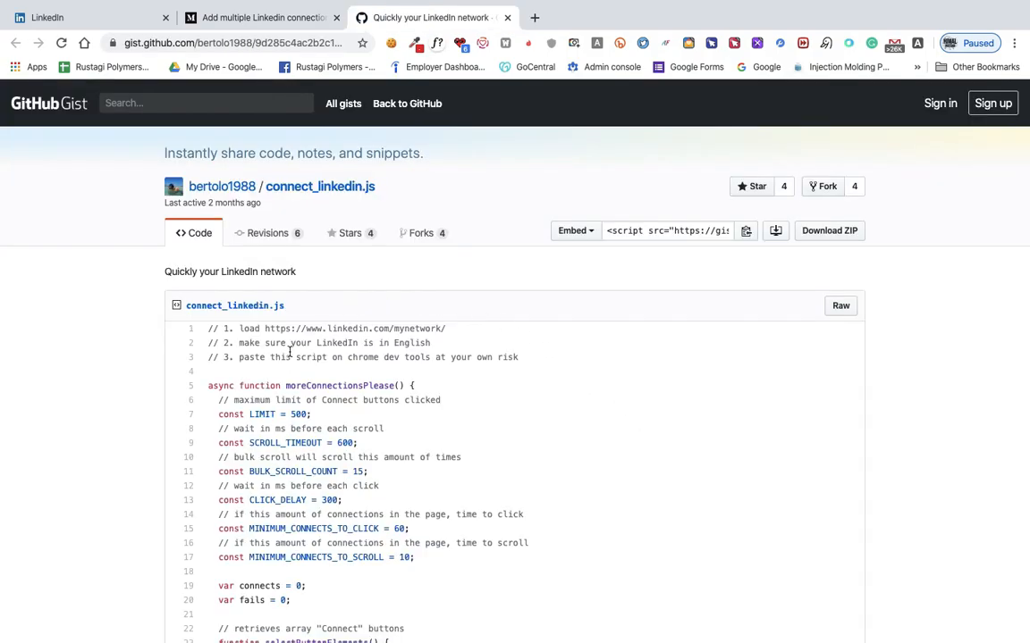
scroll(315, 474, "down", 5)
scroll(315, 473, "down", 5)
scroll(315, 474, "down", 5)
scroll(314, 473, "up", 3)
scroll(315, 476, "up", 5)
scroll(315, 477, "up", 3)
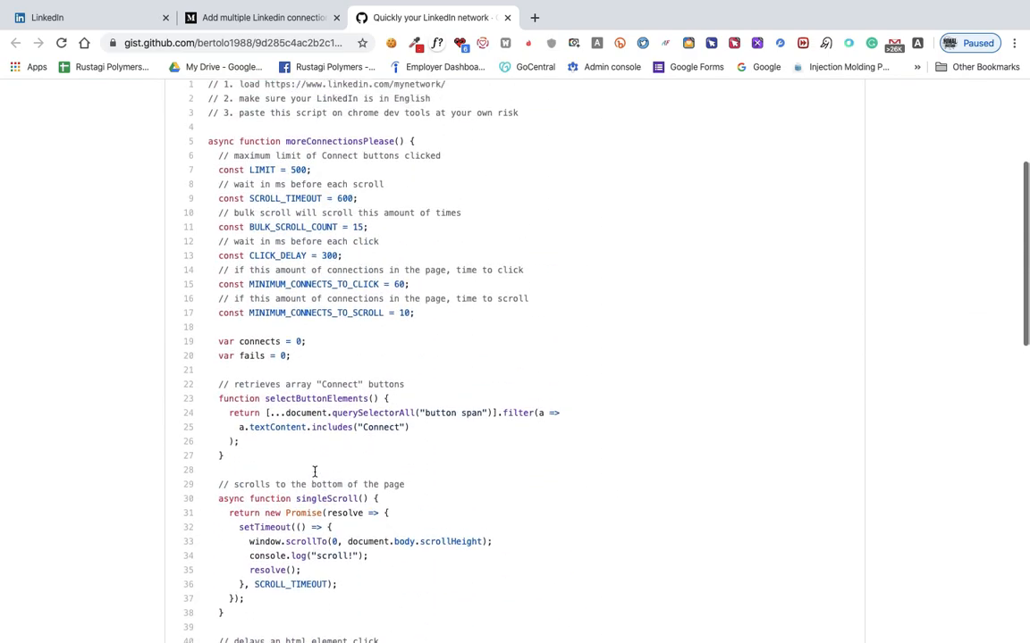
scroll(315, 477, "up", 3)
mouse_move(256, 295)
left_mouse_down()
mouse_move(342, 550)
mouse_move(339, 450)
left_mouse_up()
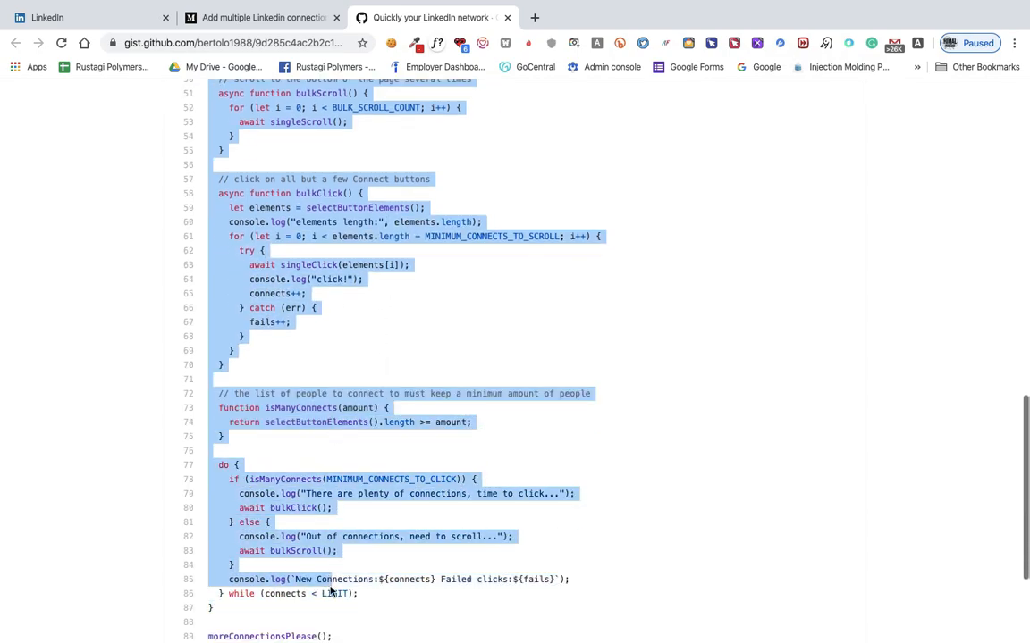
scroll(343, 551, "down", 3)
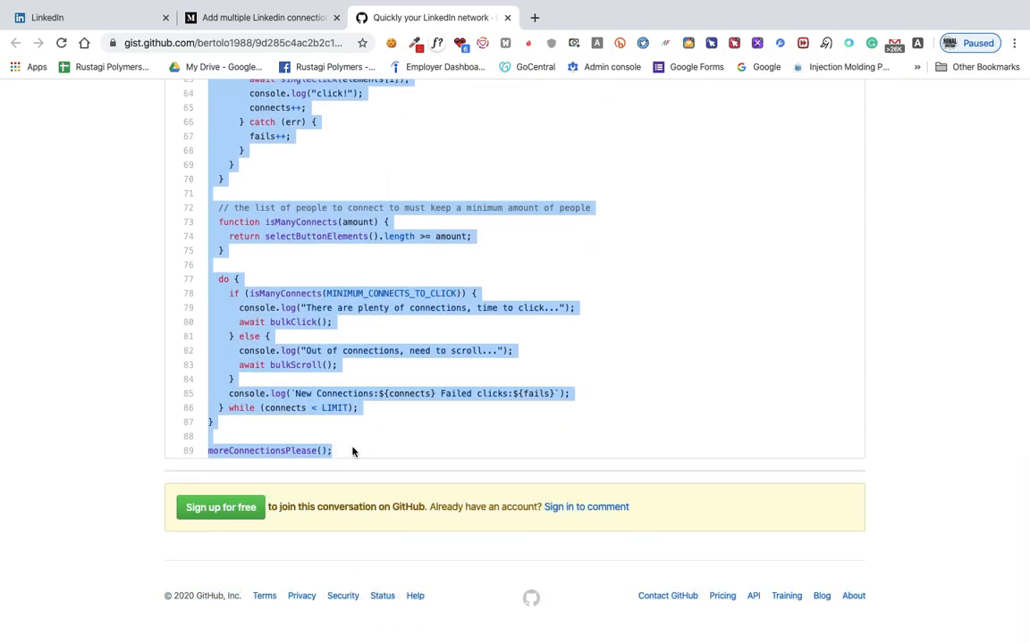
Bring up copy options for the selected connect_linkedin.js script in the Gist
right_click(293, 278)
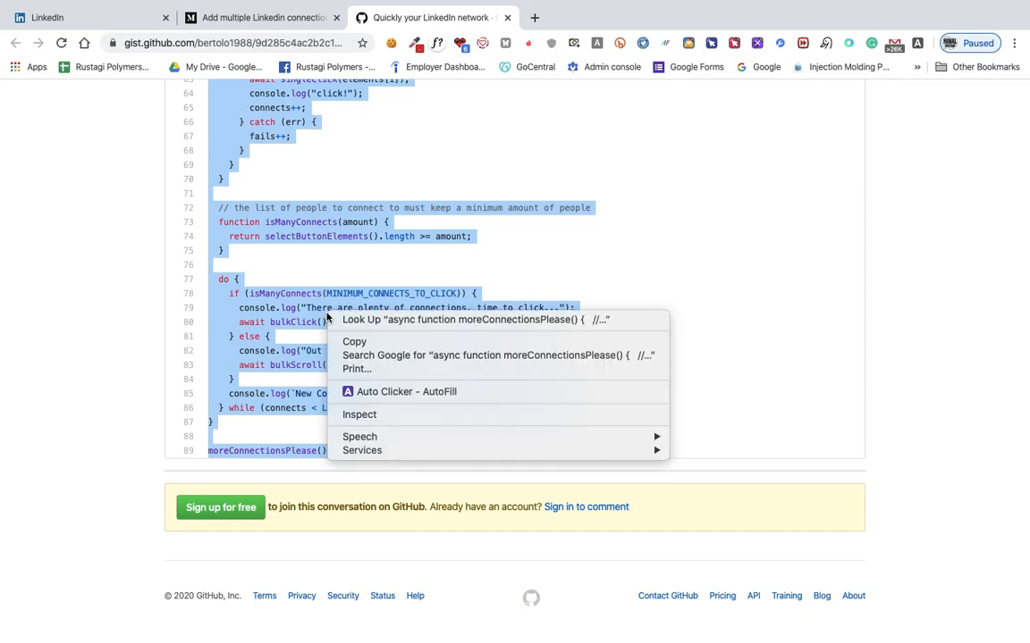
Copy the script and paste it into the DevTools Console on the LinkedIn My Network tab
left_click(358, 308)
left_click(47, 16)
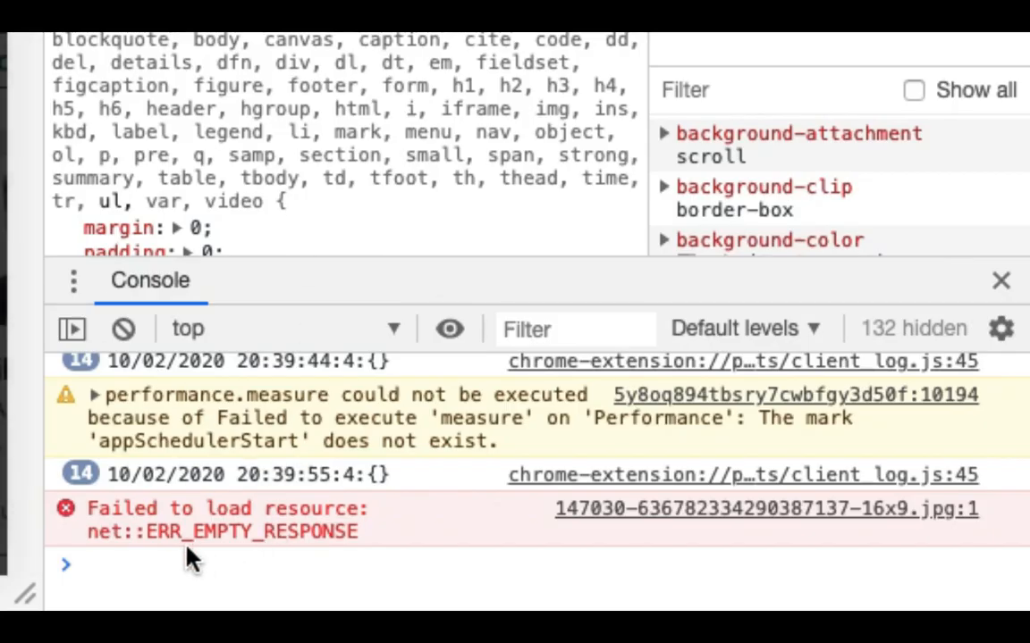
key("ctrl+v")
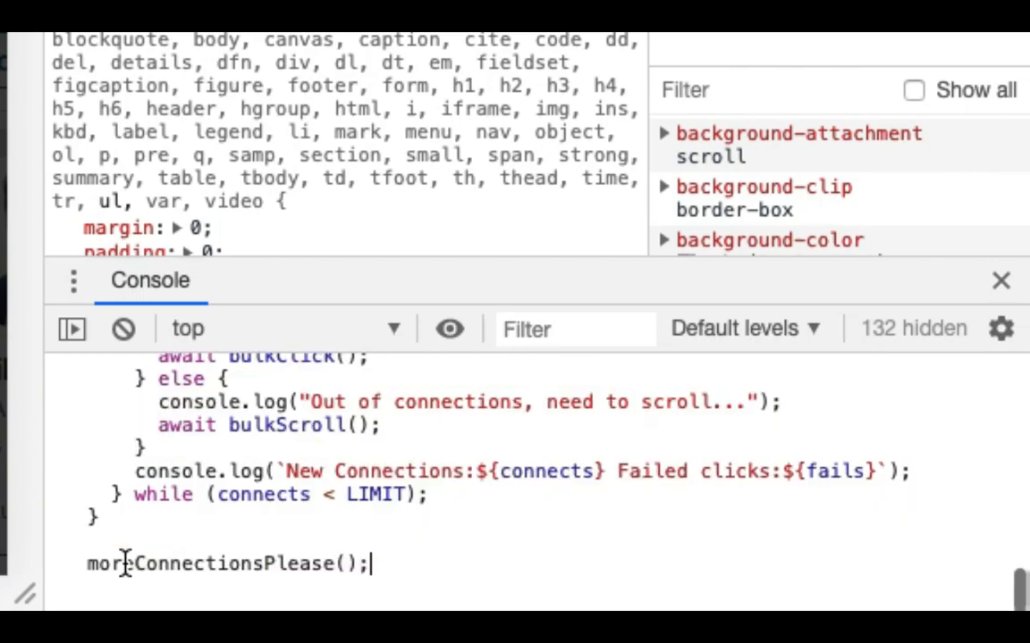
scroll(778, 558, "up", 3)
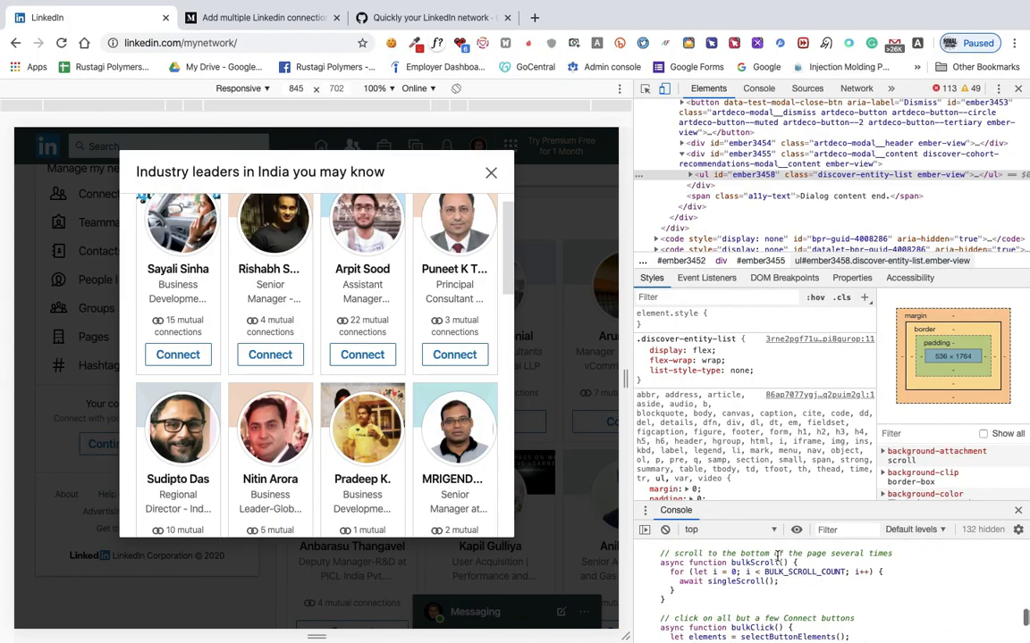
scroll(779, 557, "up", 3)
scroll(779, 558, "up", 3)
scroll(778, 558, "down", 5)
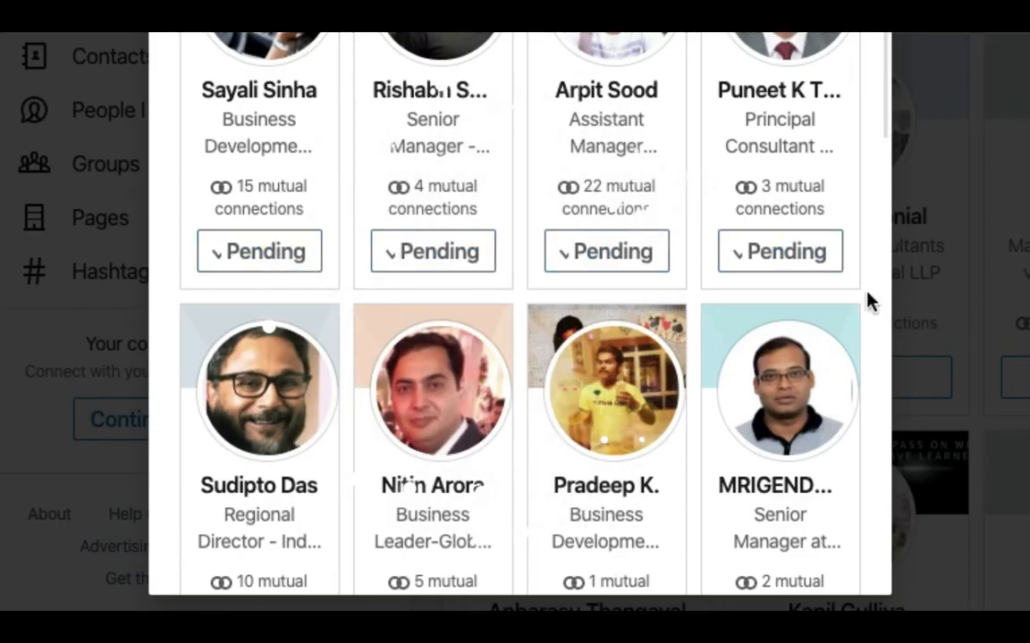
scroll(753, 371, "down", 3)
scroll(754, 371, "down", 3)
scroll(753, 371, "down", 3)
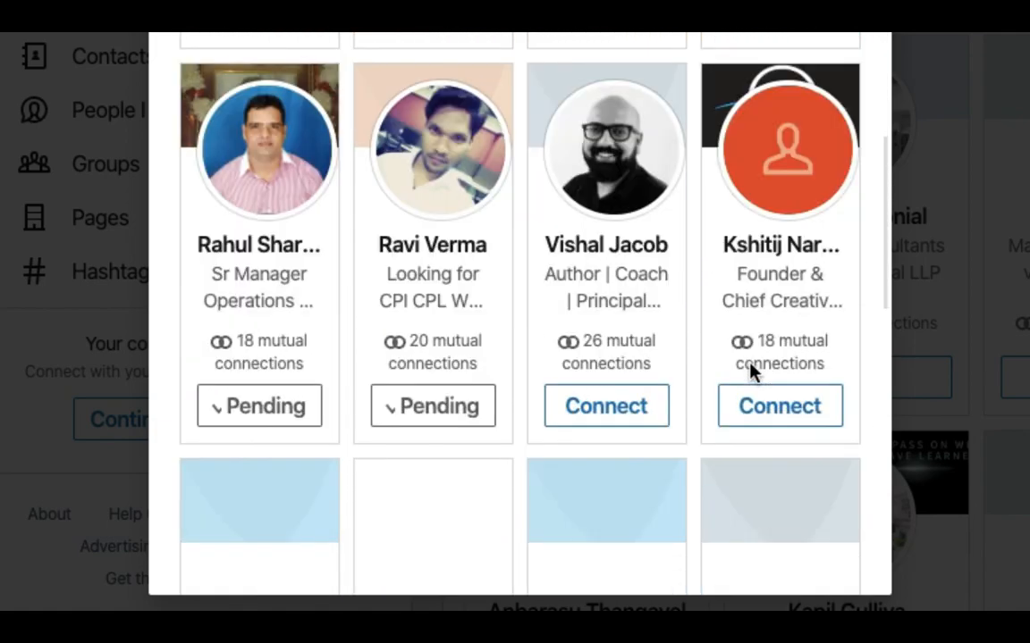
scroll(753, 370, "down", 2)
scroll(753, 371, "down", 2)
scroll(754, 371, "down", 2)
scroll(754, 371, "down", 5)
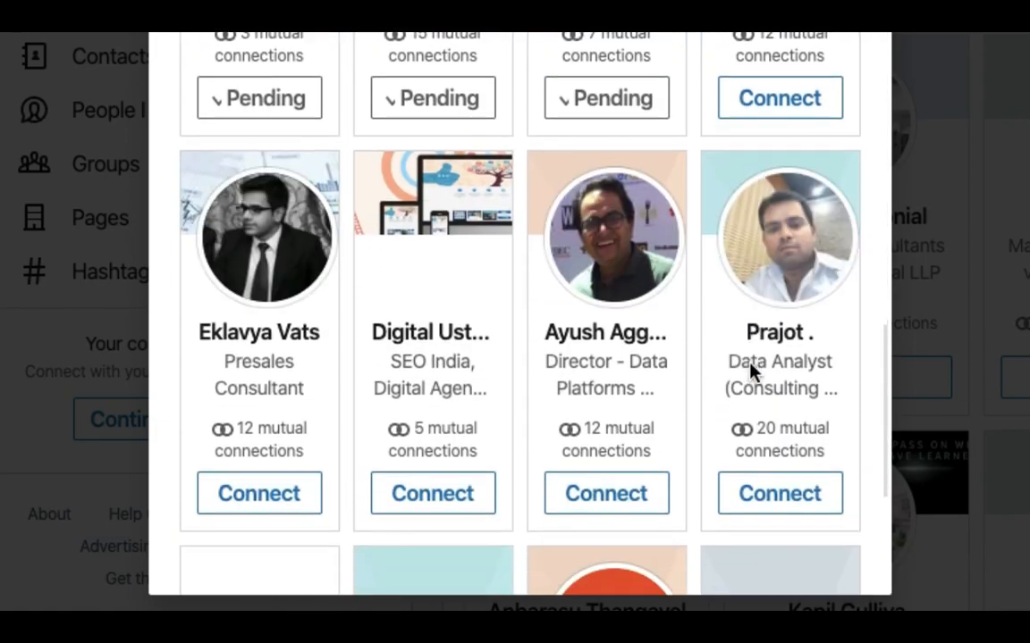
scroll(753, 371, "down", 3)
scroll(754, 371, "down", 2)
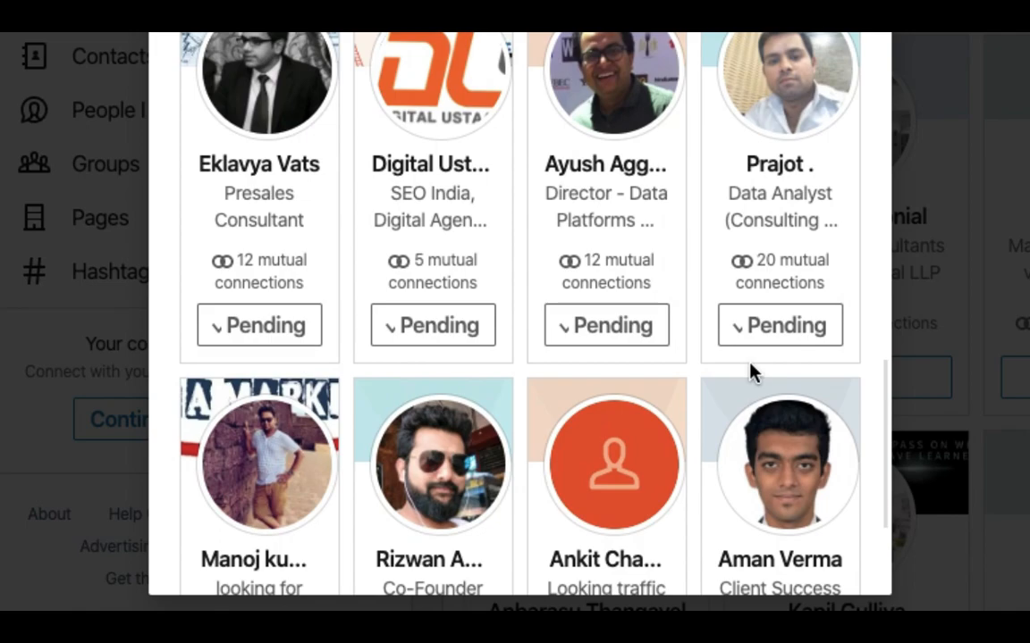
scroll(753, 371, "down", 3)
scroll(754, 371, "down", 2)
scroll(753, 370, "down", 2)
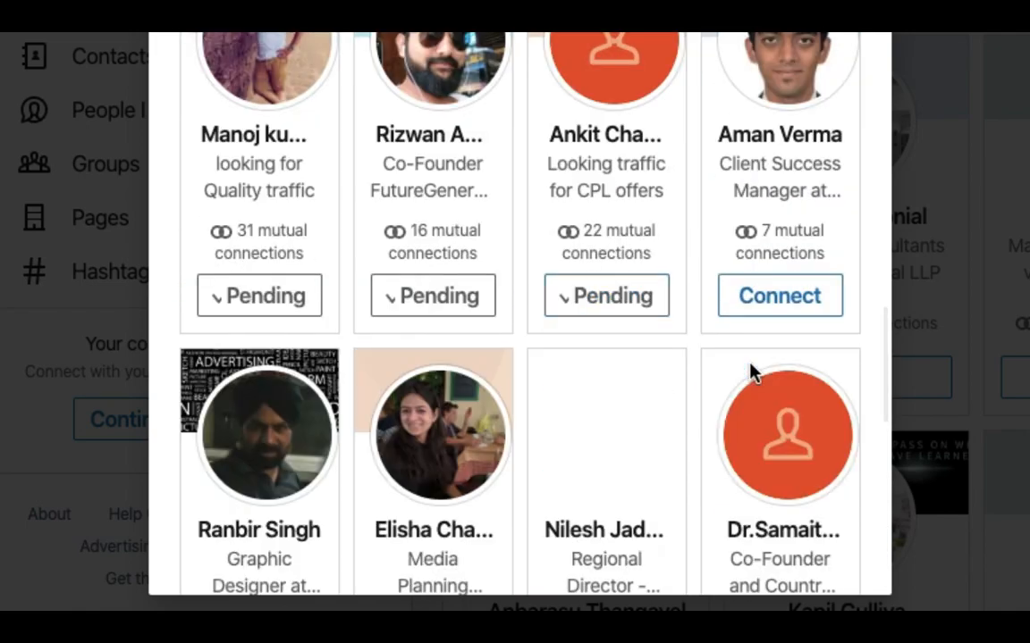
scroll(754, 371, "down", 2)
scroll(753, 371, "down", 2)
scroll(754, 371, "down", 2)
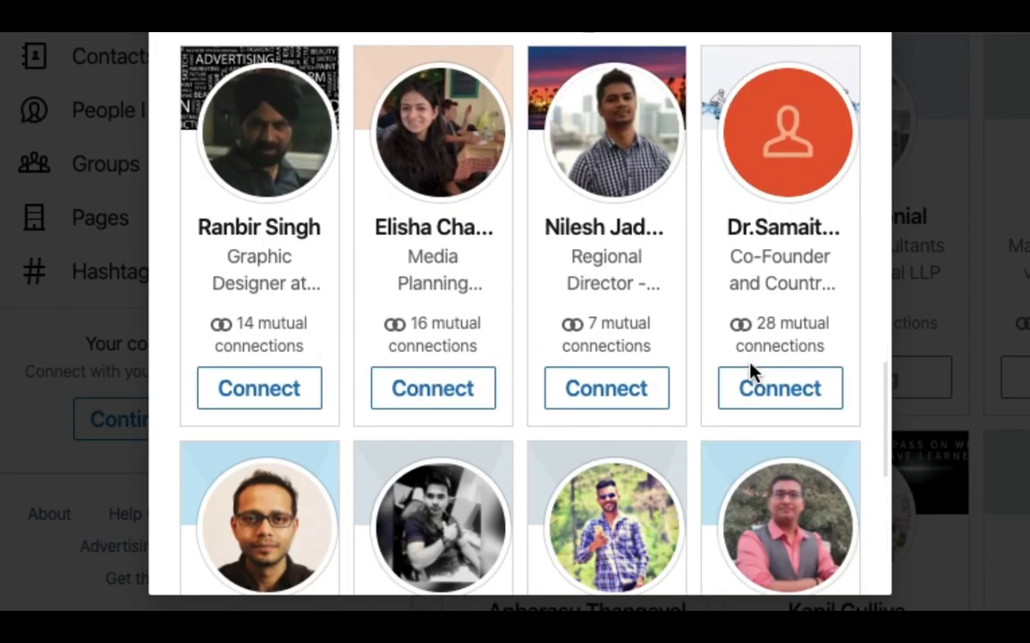
scroll(753, 371, "down", 2)
scroll(753, 370, "down", 1)
scroll(753, 371, "up", 3)
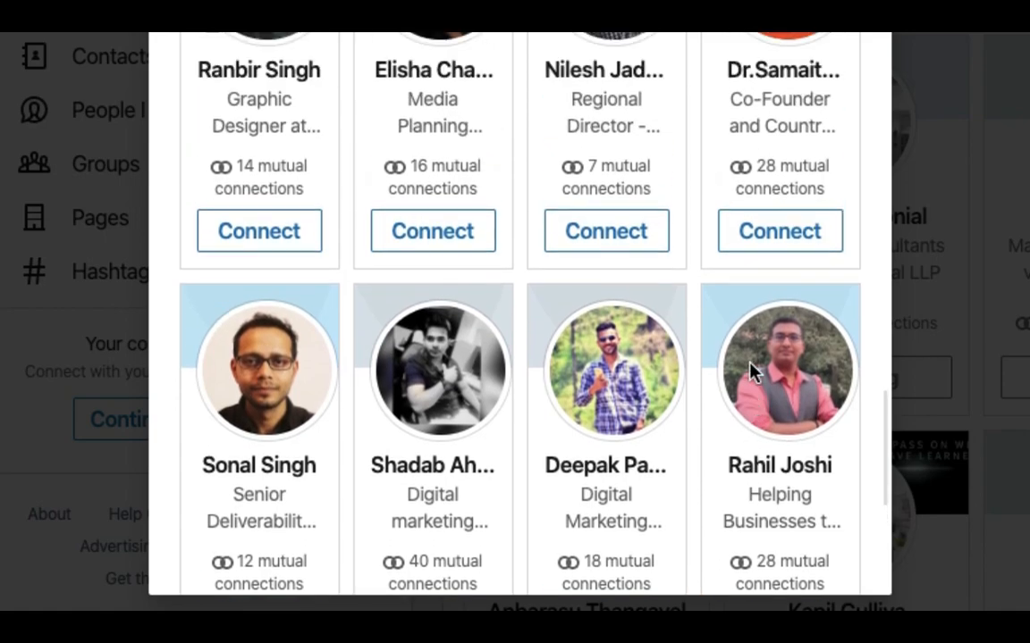
scroll(753, 371, "up", 3)
scroll(753, 371, "down", 2)
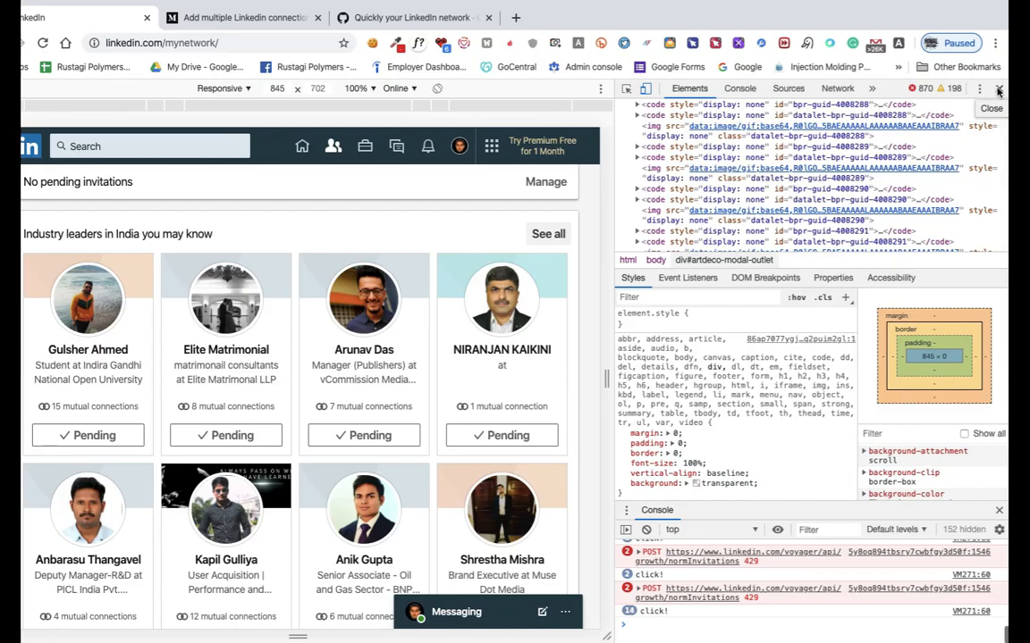
scroll(358, 402, "down", 5)
scroll(357, 402, "down", 5)
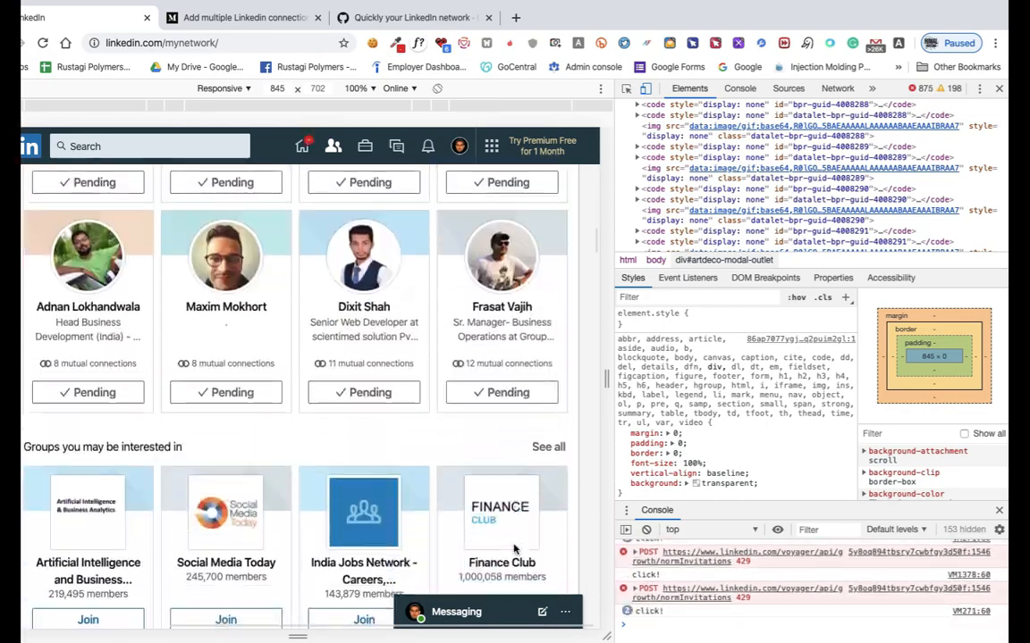
scroll(357, 402, "up", 8)
scroll(358, 358, "up", 5)
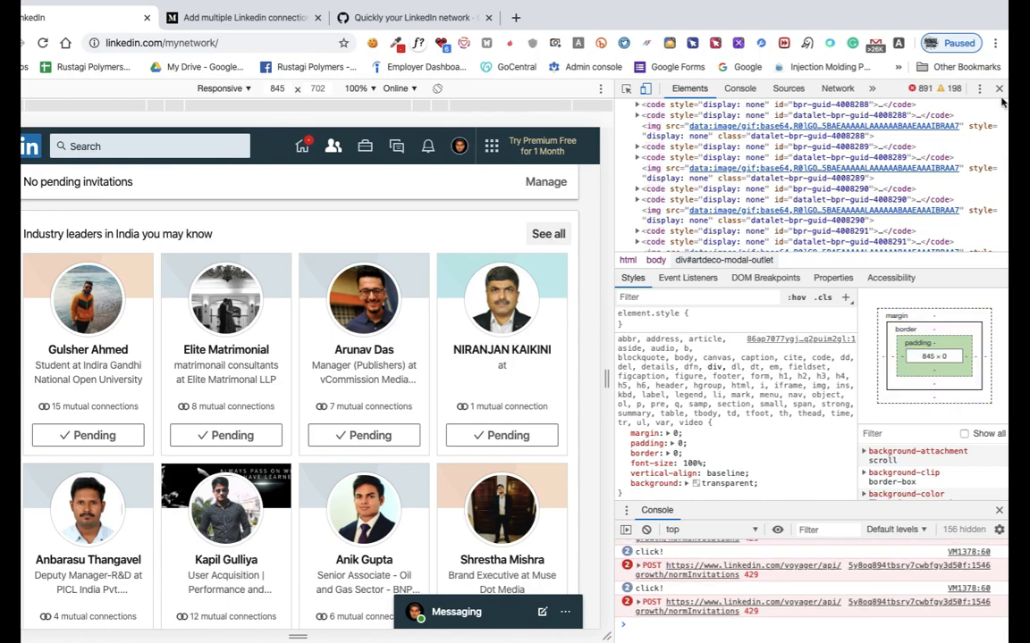
Close DevTools and show the full Industry leaders in India list, now marked Pending
key("F12")
left_click(533, 186)
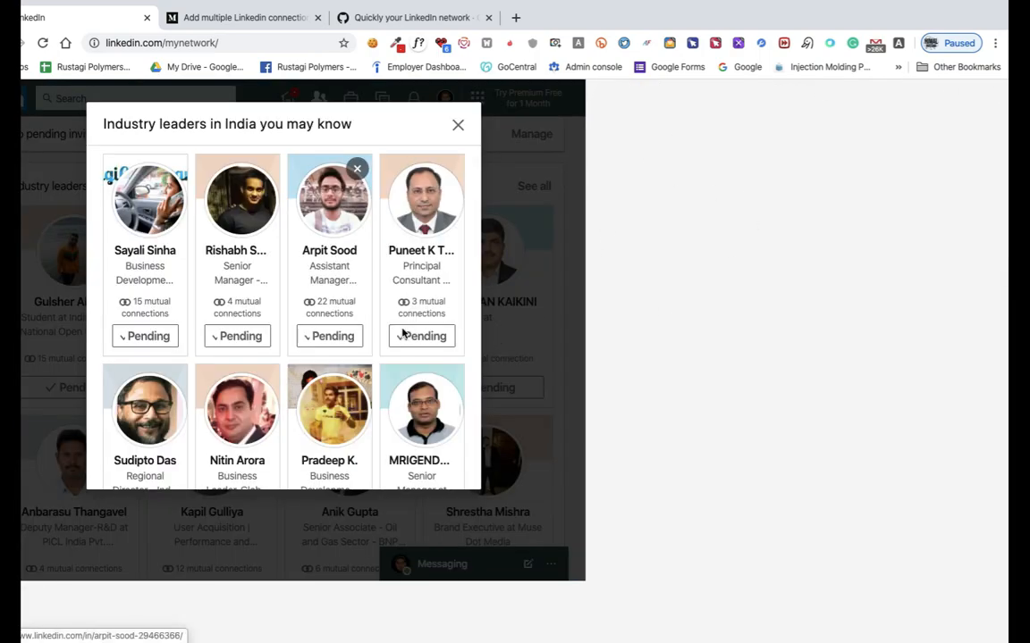
scroll(492, 313, "down", 5)
scroll(491, 313, "down", 5)
scroll(492, 313, "down", 5)
scroll(491, 313, "down", 5)
scroll(770, 269, "down", 5)
scroll(770, 269, "down", 5)
scroll(771, 269, "down", 3)
scroll(770, 269, "up", 3)
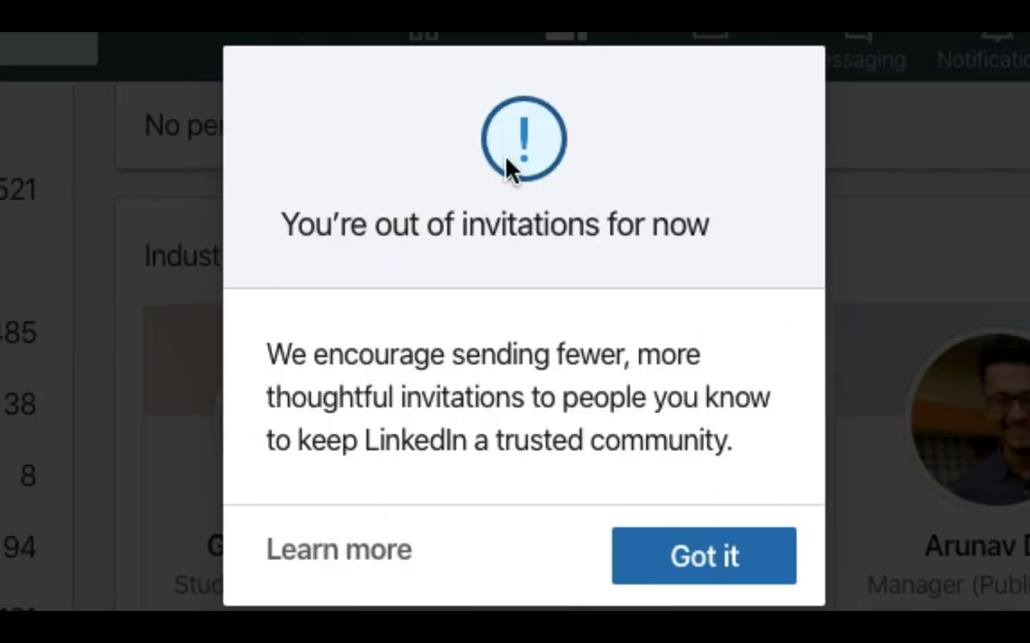
Highlight the 'You're out of invitations for now' message and dismiss it with Got it
left_click_drag(279, 225, 715, 264)
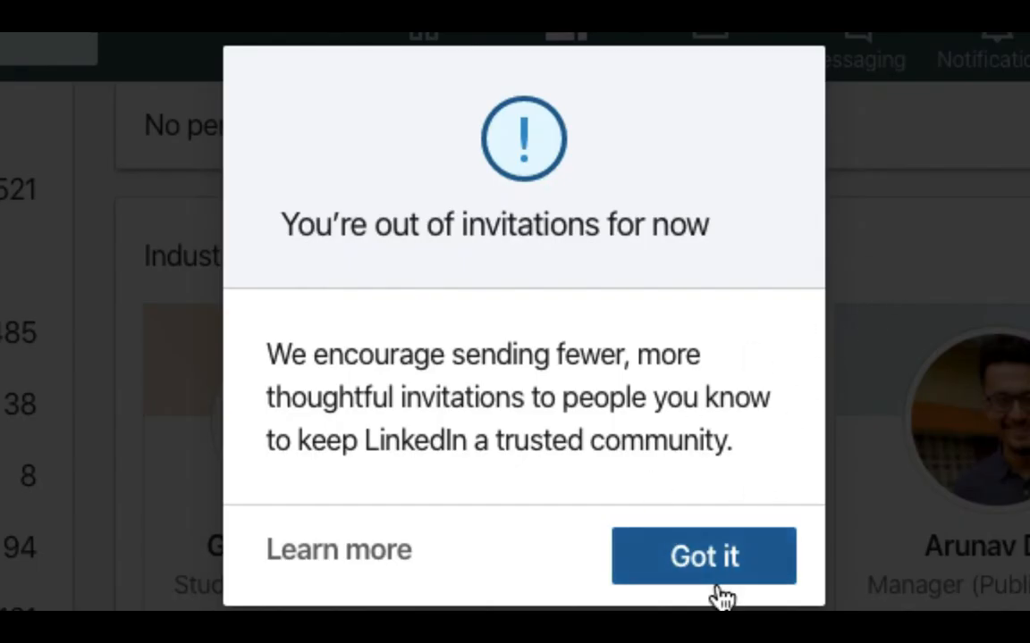
left_click(705, 557)
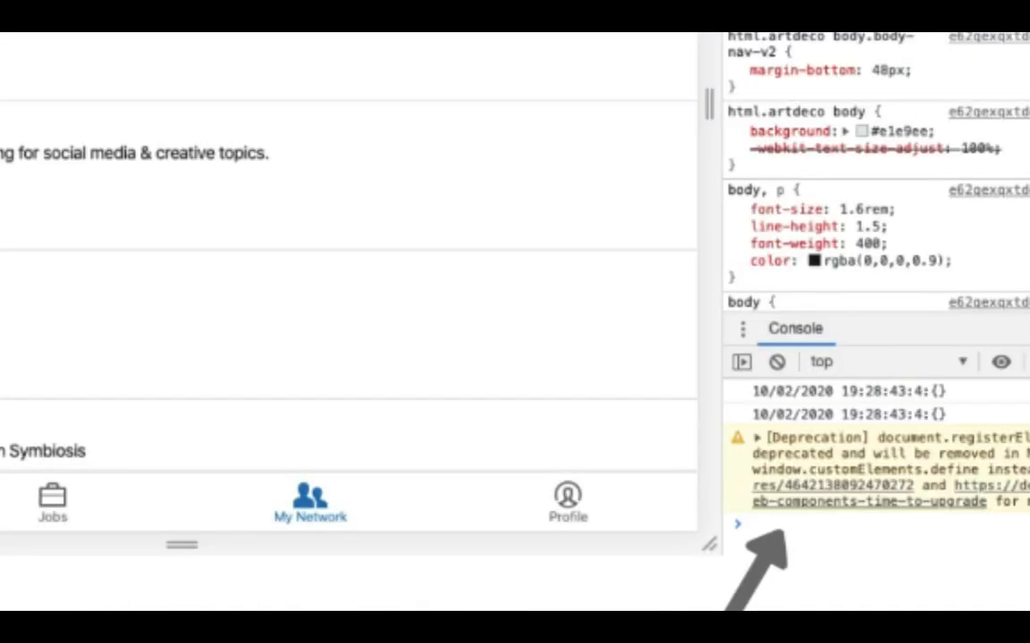